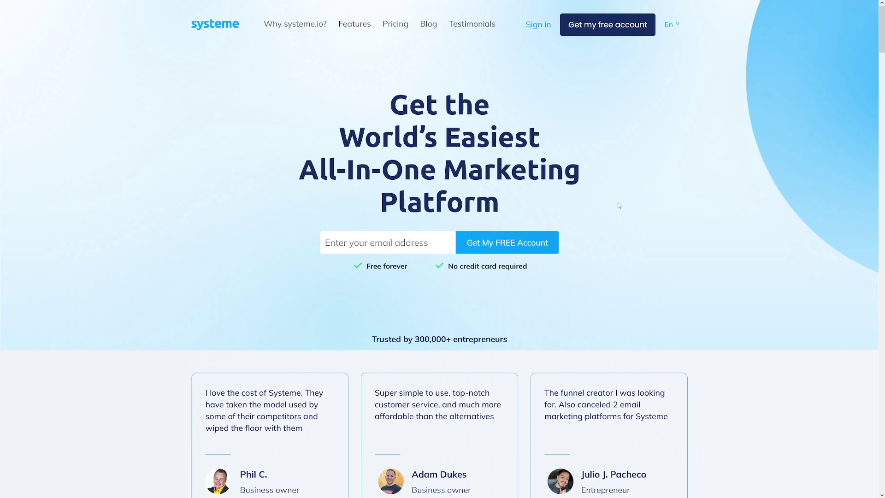
- Open the systeme.io pricing page and display the plan prices for annual billing
{"action": "scroll", "coordinate": [658, 217], "scroll_direction": "down", "scroll_amount": 4}
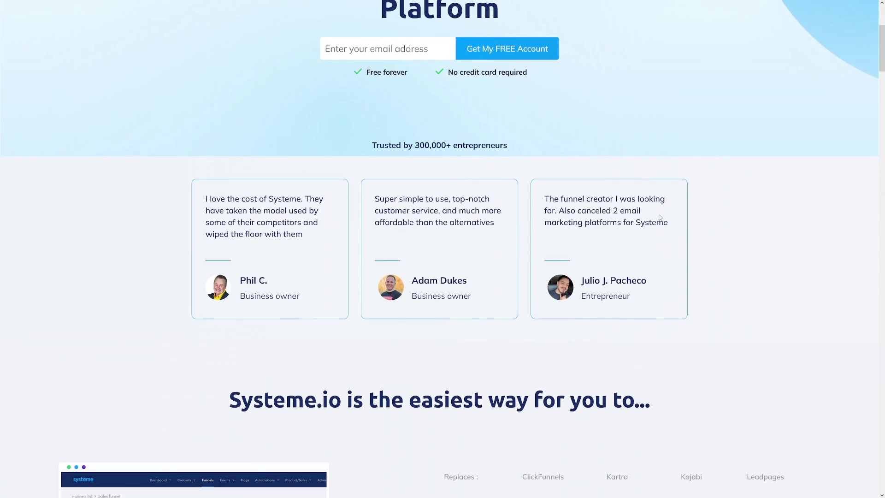
{"action": "scroll", "coordinate": [660, 217], "scroll_direction": "up", "scroll_amount": 4}
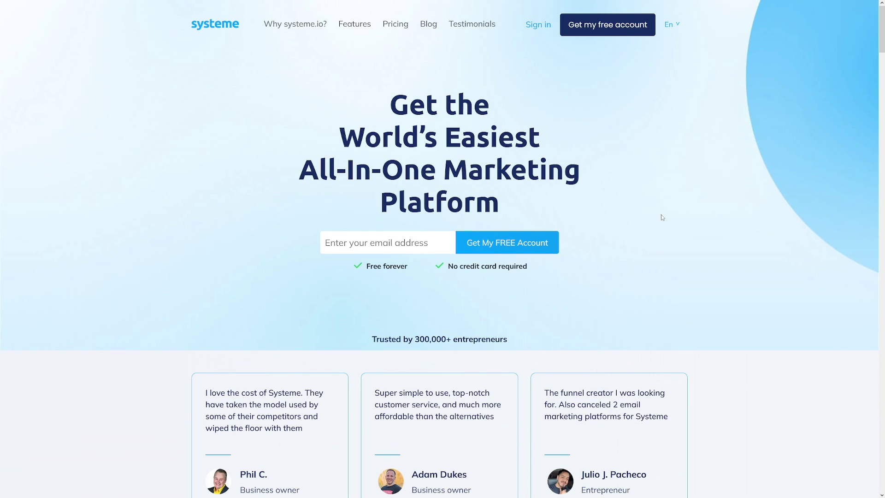
{"action": "left_click", "coordinate": [400, 28]}
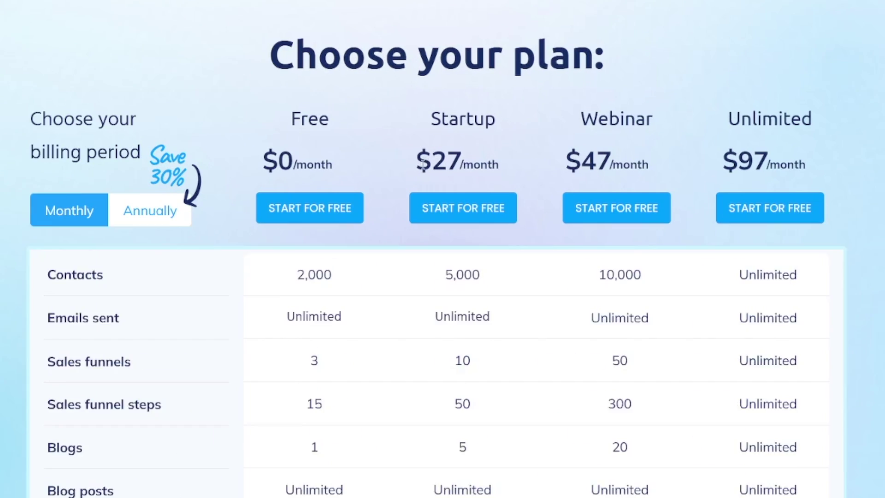
{"action": "left_click_drag", "start_coordinate": [435, 149], "coordinate": [513, 175]}
{"action": "left_click", "coordinate": [513, 175]}
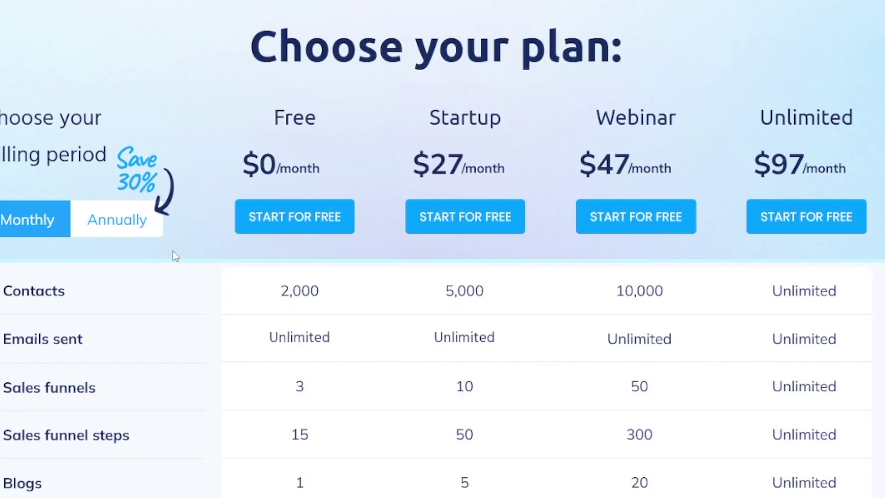
{"action": "left_click", "coordinate": [118, 223]}
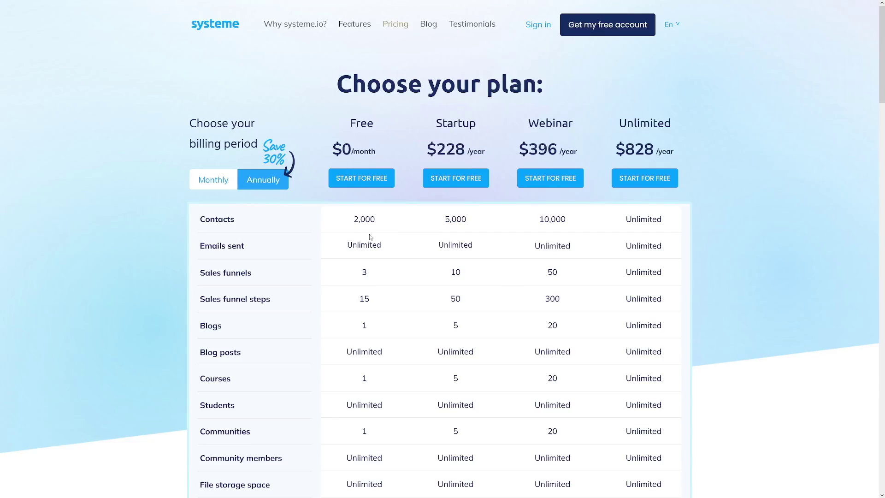
- Examine the Free plan's limits for contacts, sales funnels and other features in the plan comparison table
{"action": "left_click_drag", "start_coordinate": [354, 221], "coordinate": [377, 223]}
{"action": "left_click_drag", "start_coordinate": [197, 273], "coordinate": [369, 277]}
{"action": "left_click", "coordinate": [369, 276]}
{"action": "scroll", "coordinate": [369, 274], "scroll_direction": "down", "scroll_amount": 1}
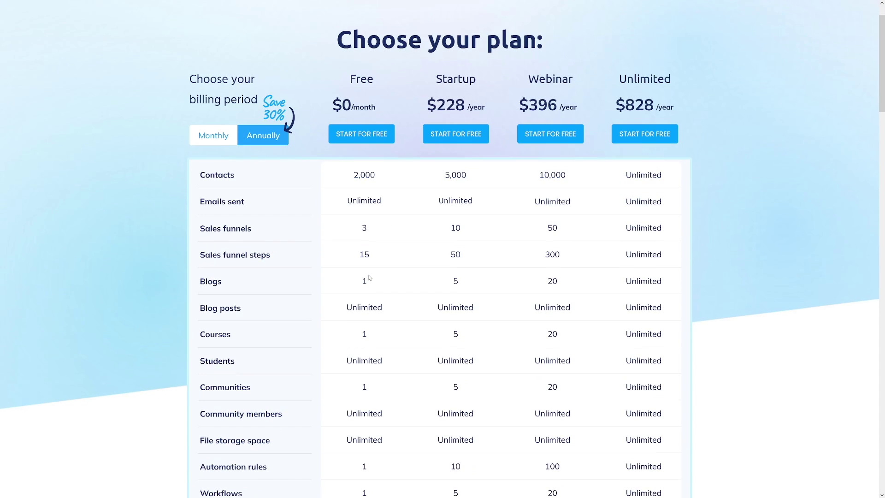
{"action": "scroll", "coordinate": [368, 274], "scroll_direction": "up", "scroll_amount": 1}
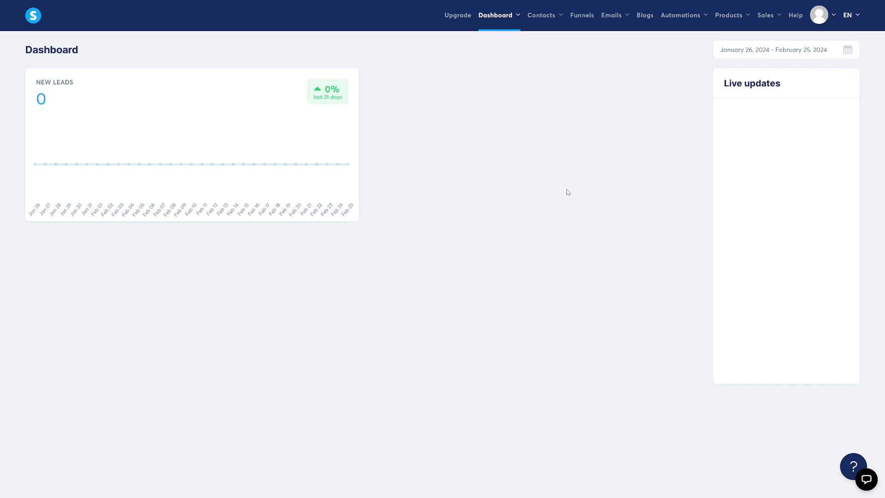
- Open the payment gateways page in the account settings and review the providers that can be connected
{"action": "left_click", "coordinate": [819, 18]}
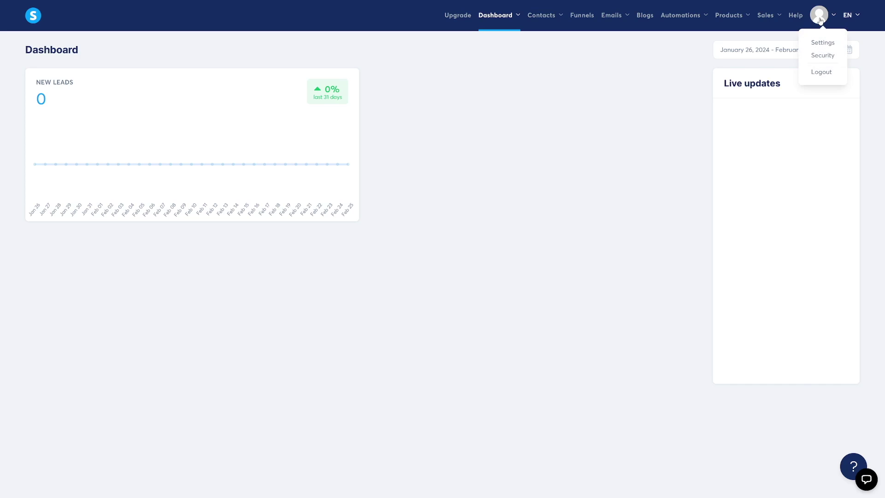
{"action": "left_click", "coordinate": [824, 48]}
{"action": "left_click", "coordinate": [53, 138]}
{"action": "scroll", "coordinate": [53, 138], "scroll_direction": "down", "scroll_amount": 1}
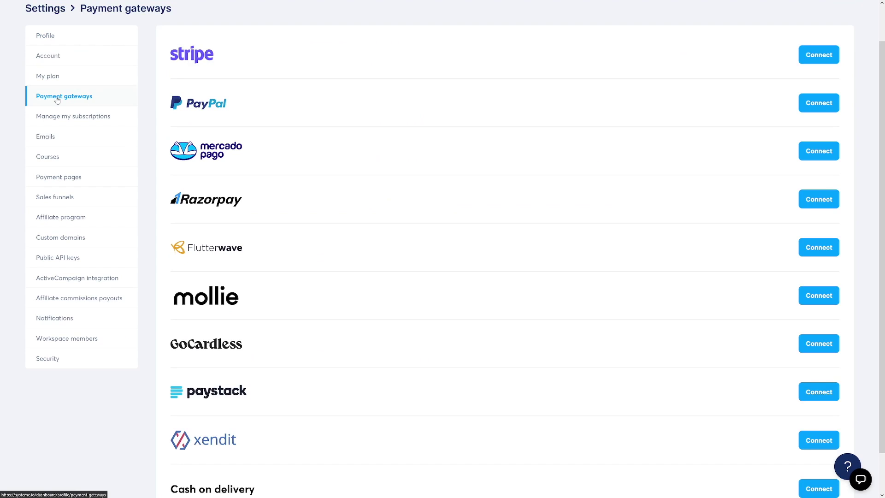
{"action": "scroll", "coordinate": [83, 134], "scroll_direction": "up", "scroll_amount": 1}
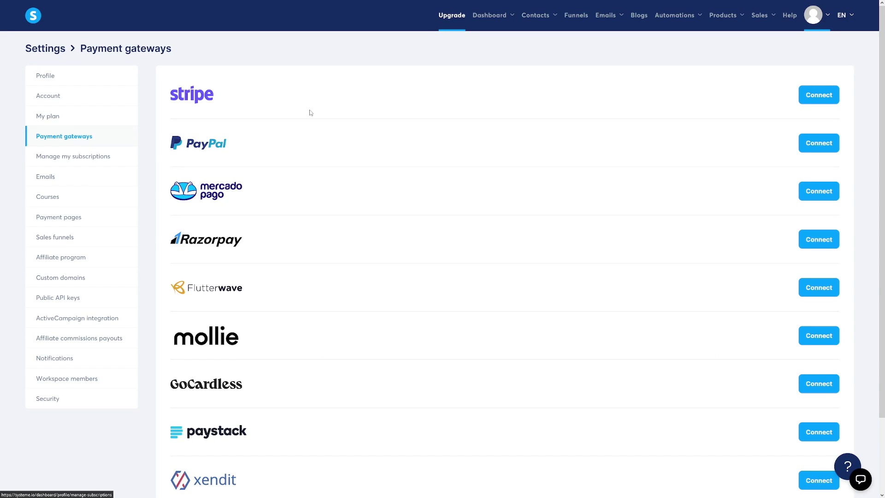
{"action": "scroll", "coordinate": [411, 276], "scroll_direction": "down", "scroll_amount": 2}
{"action": "scroll", "coordinate": [386, 310], "scroll_direction": "up", "scroll_amount": 2}
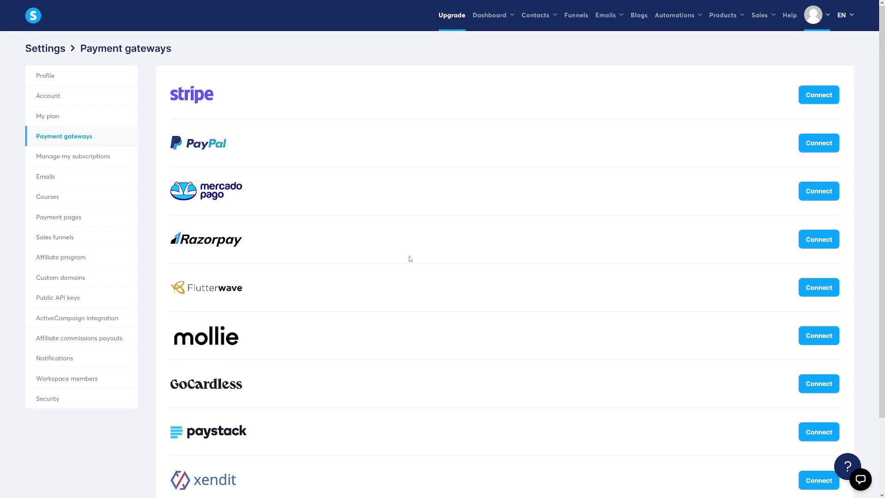
{"action": "scroll", "coordinate": [406, 260], "scroll_direction": "down", "scroll_amount": 1}
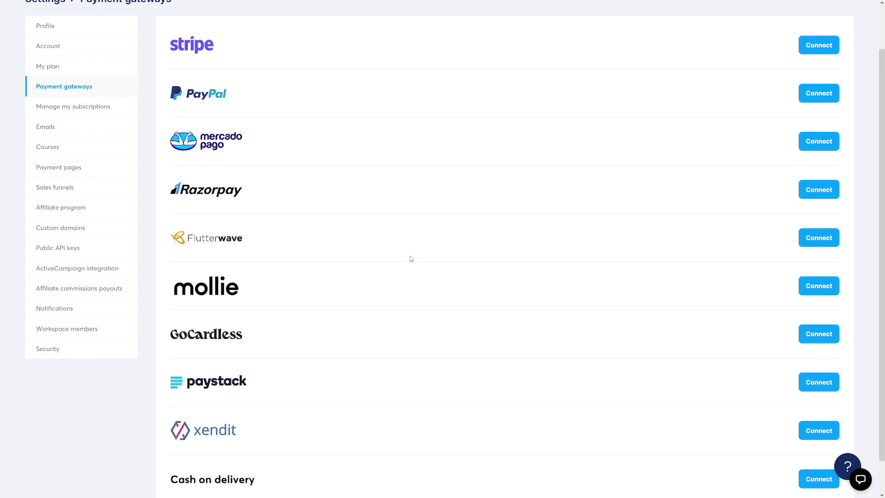
{"action": "scroll", "coordinate": [411, 259], "scroll_direction": "up", "scroll_amount": 1}
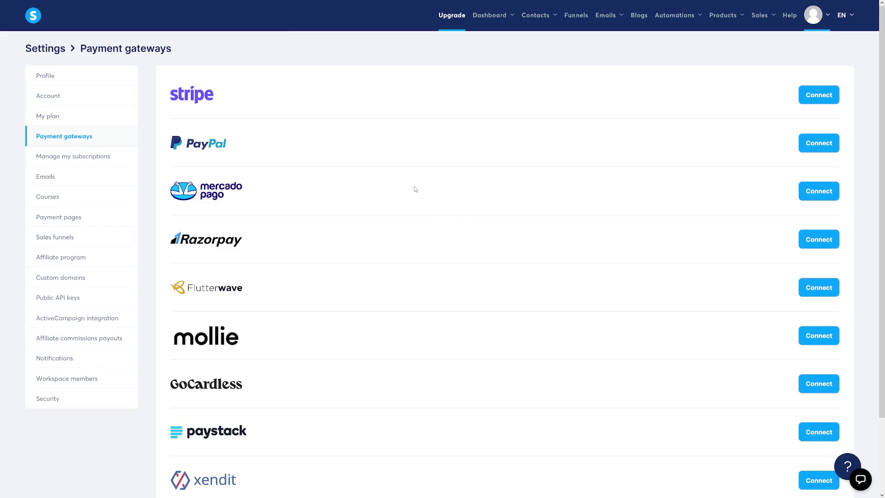
- Start creating a new funnel in the Funnels section and name it "Youtube tutorial"
{"action": "left_click", "coordinate": [577, 17]}
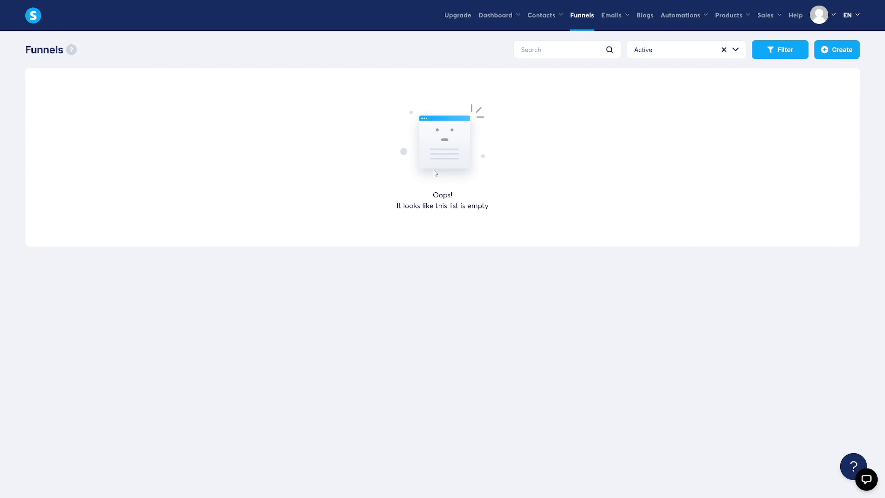
{"action": "left_click", "coordinate": [836, 55]}
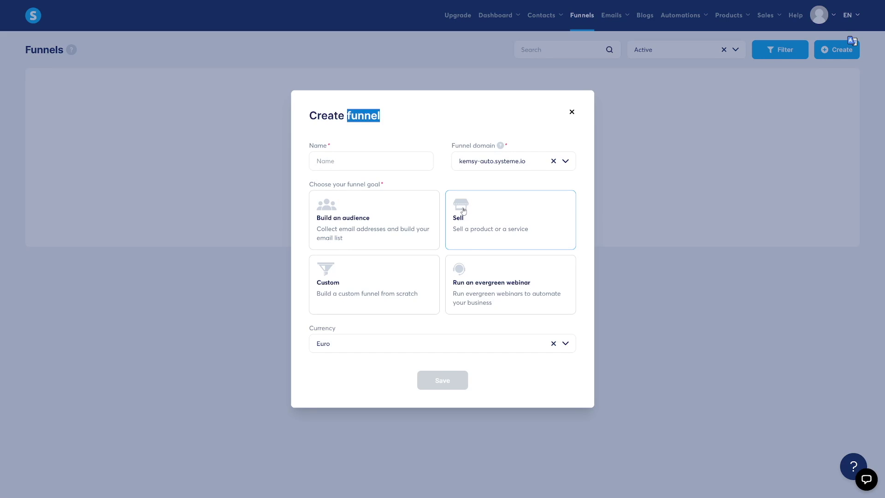
{"action": "left_click", "coordinate": [366, 164]}
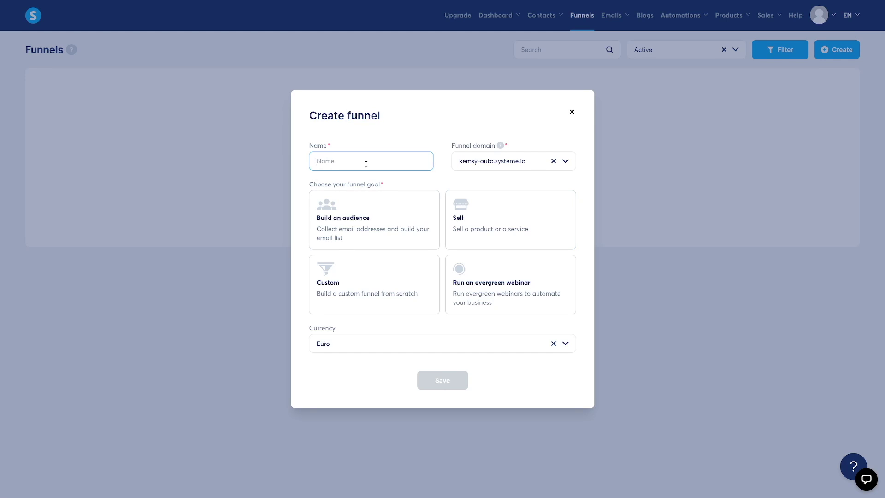
{"action": "type", "text": "Youtube tutorial"}
- Choose "Build an audience" as the goal of the new funnel
{"action": "left_click_drag", "start_coordinate": [303, 187], "coordinate": [375, 181]}
{"action": "left_click", "coordinate": [380, 189]}
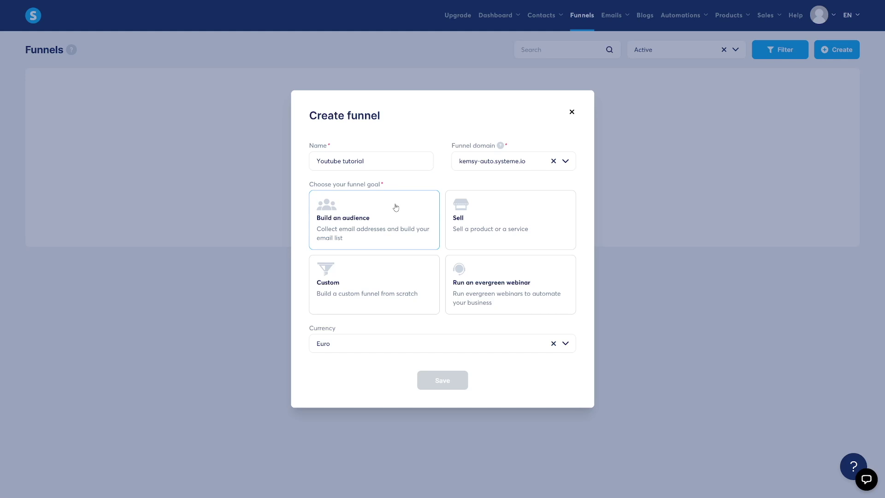
{"action": "left_click", "coordinate": [477, 222]}
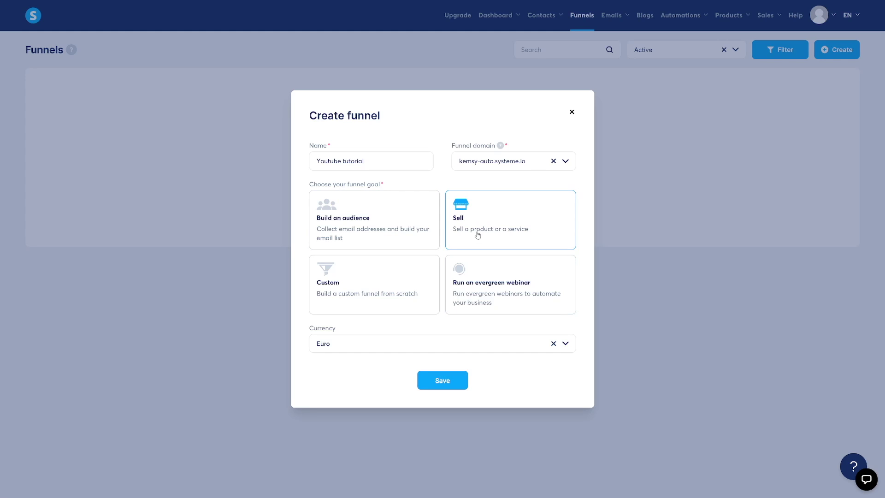
{"action": "left_click", "coordinate": [388, 231]}
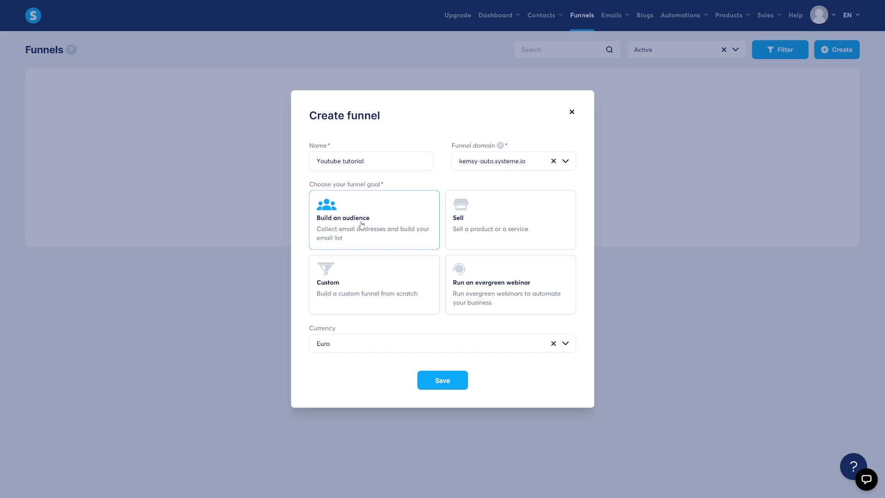
- Set the funnel's currency to U.S. Dollar and save the new funnel
{"action": "left_click", "coordinate": [565, 345]}
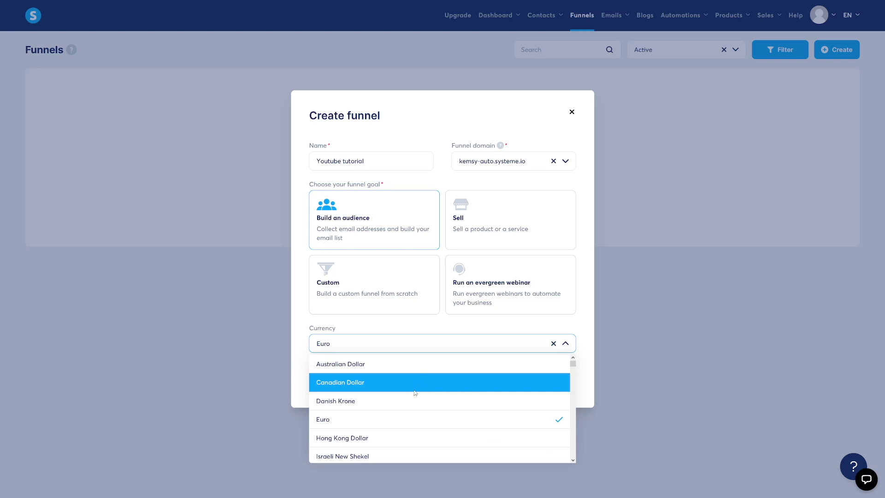
{"action": "type", "text": "U.S"}
{"action": "key", "text": "Return"}
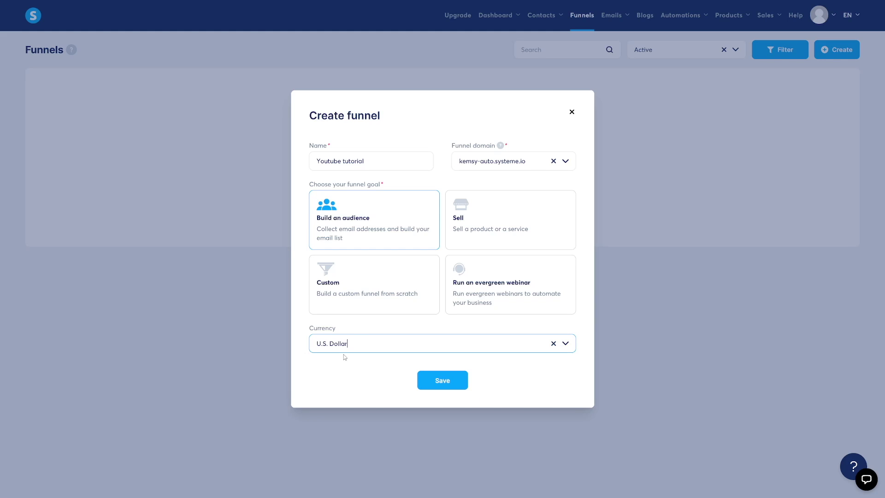
{"action": "left_click", "coordinate": [423, 386]}
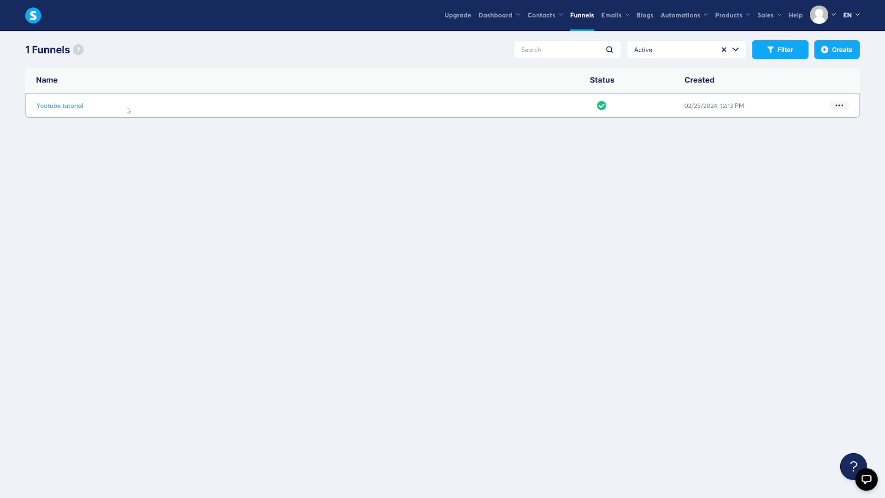
- Open the Youtube tutorial funnel and look through the steps Thank You / Download Page and Squeeze page
{"action": "left_click", "coordinate": [80, 107]}
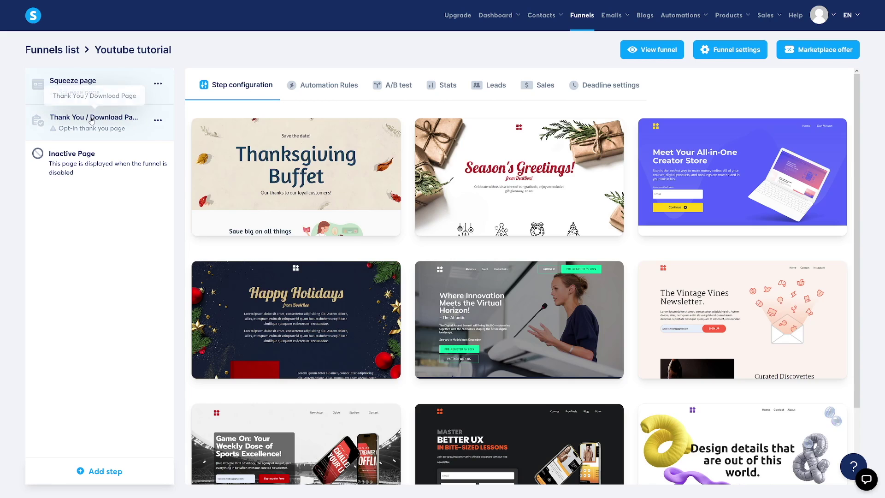
{"action": "left_click", "coordinate": [107, 123]}
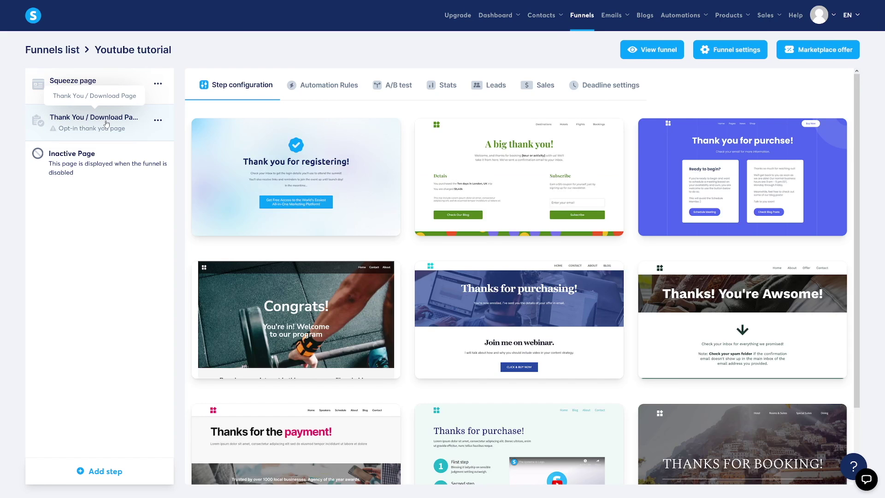
{"action": "left_click", "coordinate": [95, 85]}
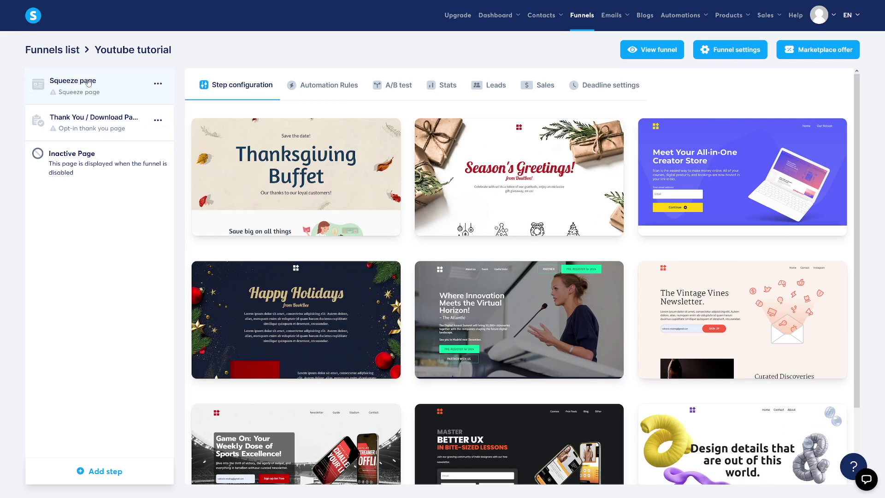
{"action": "left_click", "coordinate": [158, 119]}
- Show 30 templates per page in the squeeze page's template list
{"action": "mouse_move", "coordinate": [458, 267]}
{"action": "scroll", "coordinate": [617, 256], "scroll_direction": "down", "scroll_amount": 2}
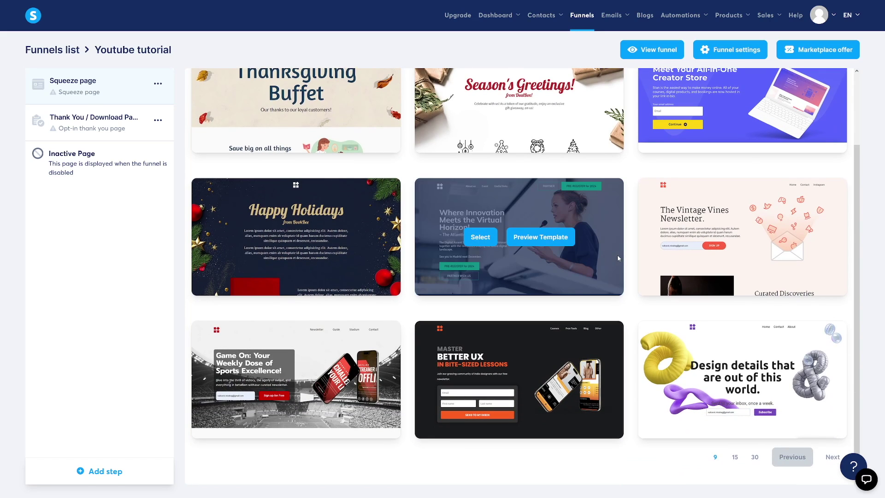
{"action": "left_click", "coordinate": [754, 458]}
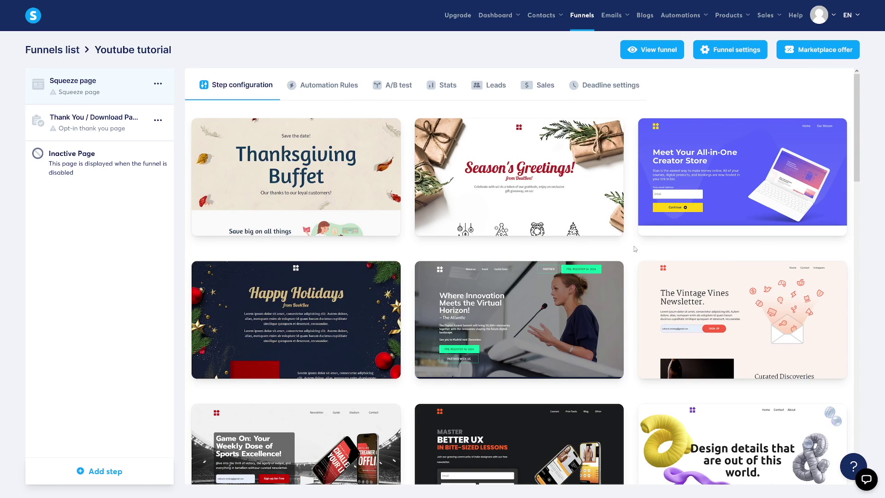
- Browse the squeeze page templates and preview the "Master Better UX in Bite-Sized Lessons" one, then return to the list
{"action": "scroll", "coordinate": [634, 249], "scroll_direction": "down", "scroll_amount": 5}
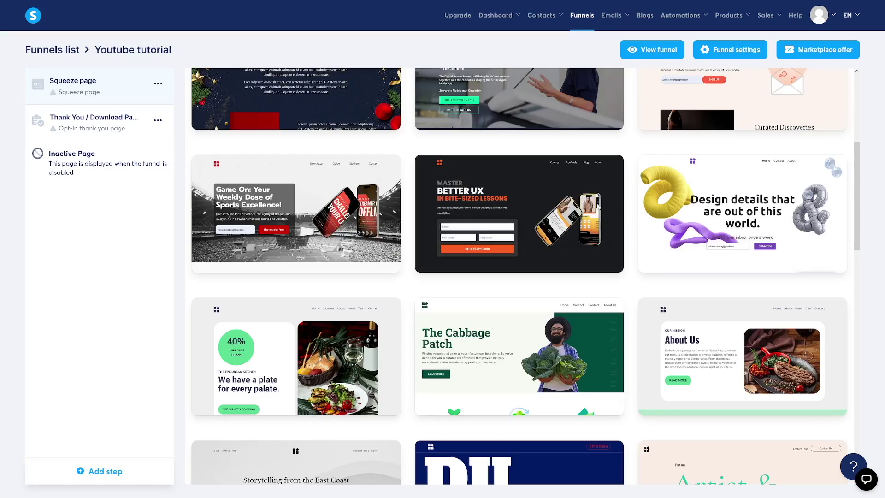
{"action": "mouse_move", "coordinate": [621, 282]}
{"action": "scroll", "coordinate": [612, 297], "scroll_direction": "up", "scroll_amount": 1}
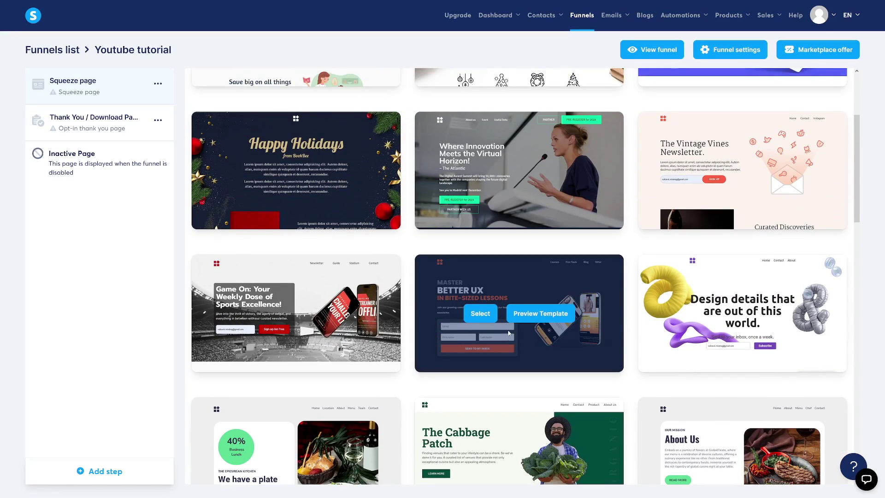
{"action": "left_click", "coordinate": [549, 317]}
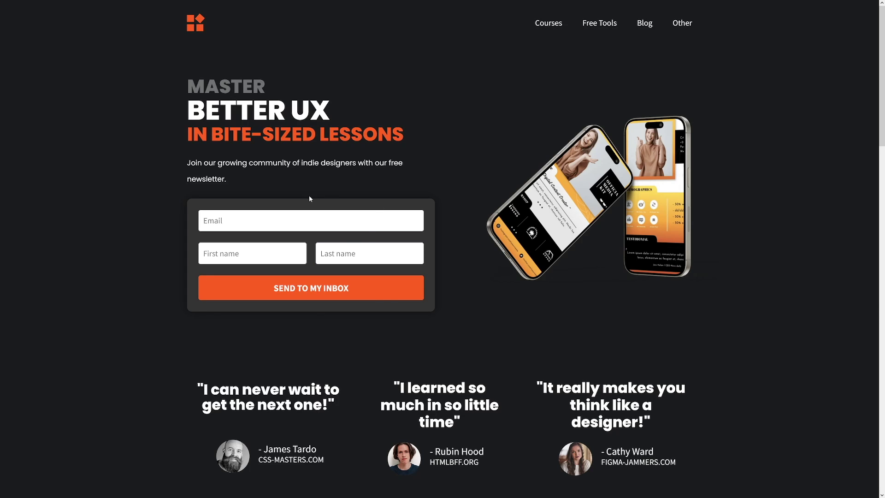
{"action": "key", "text": "ctrl+w"}
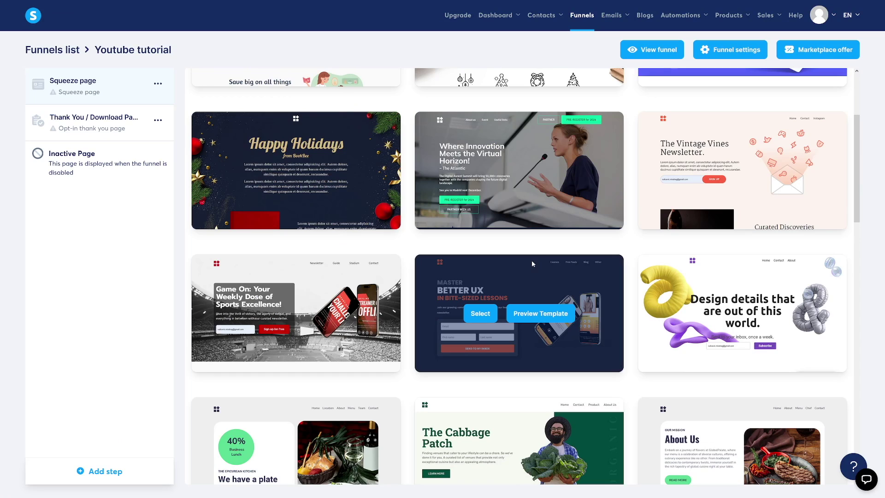
- Apply the "Master Better UX in Bite-Sized Lessons" template to the squeeze page and open the page for editing
{"action": "scroll", "coordinate": [531, 260], "scroll_direction": "down", "scroll_amount": 1}
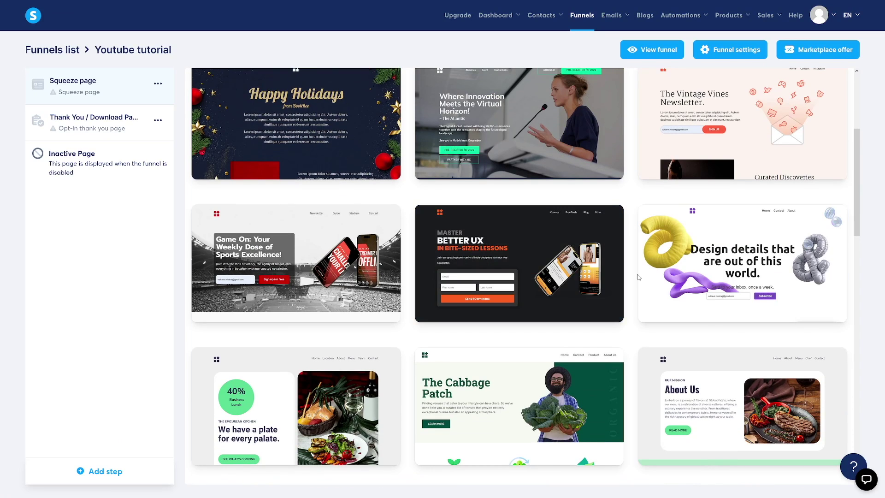
{"action": "mouse_move", "coordinate": [527, 265]}
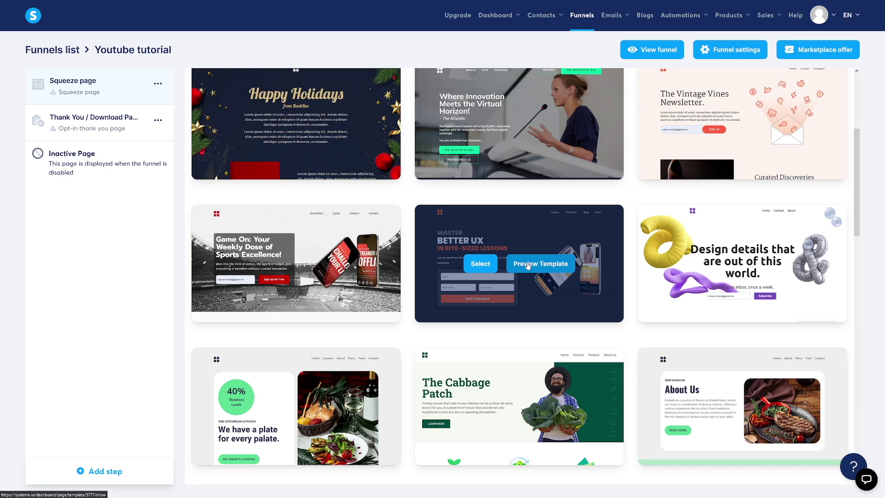
{"action": "left_click", "coordinate": [479, 264]}
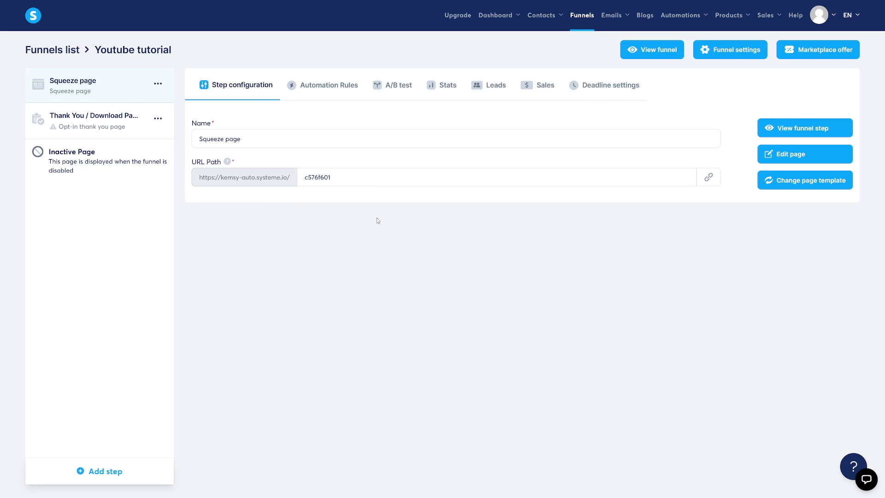
{"action": "left_click", "coordinate": [795, 153]}
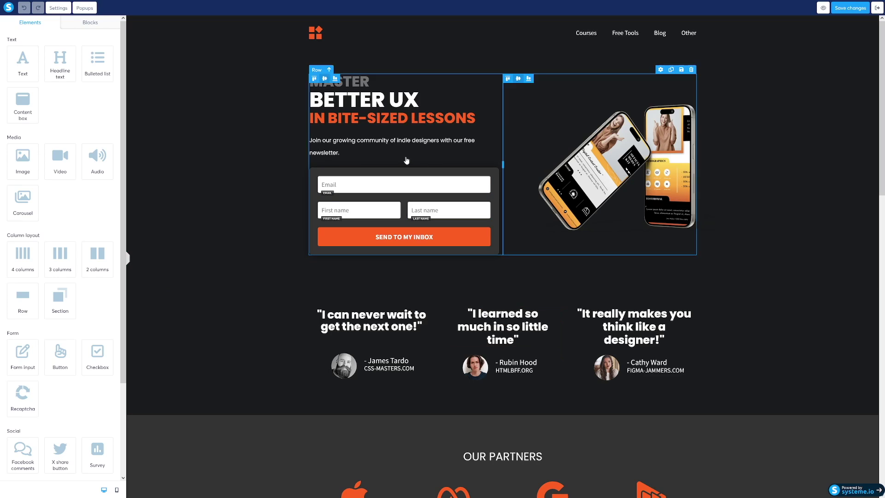
- Look through the settings of the "MASTER" headline, the surrounding hero section and the "BETTER UX" headline
{"action": "left_click", "coordinate": [384, 82]}
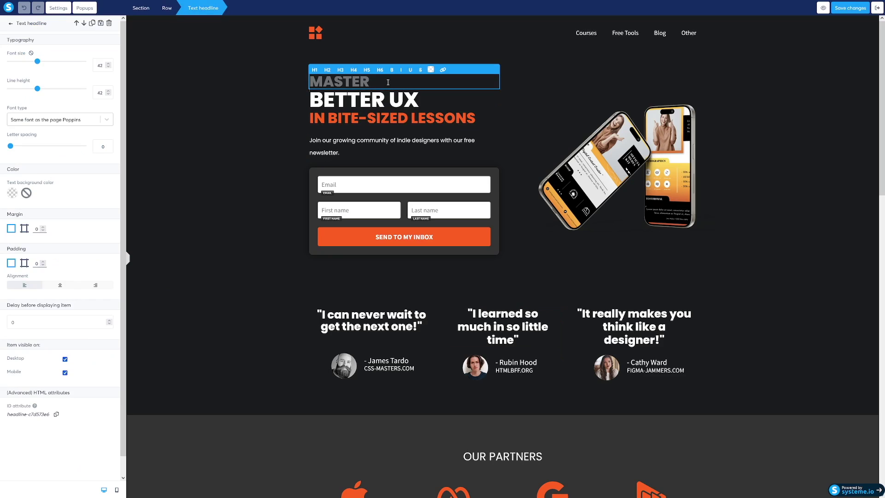
{"action": "key", "text": "Escape"}
{"action": "left_click", "coordinate": [246, 94]}
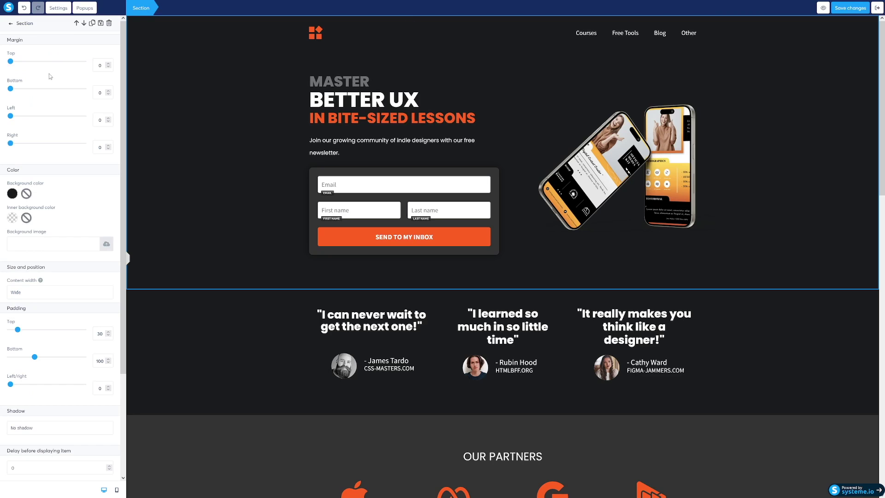
{"action": "left_click_drag", "start_coordinate": [10, 62], "coordinate": [8, 118]}
{"action": "key", "text": "Escape"}
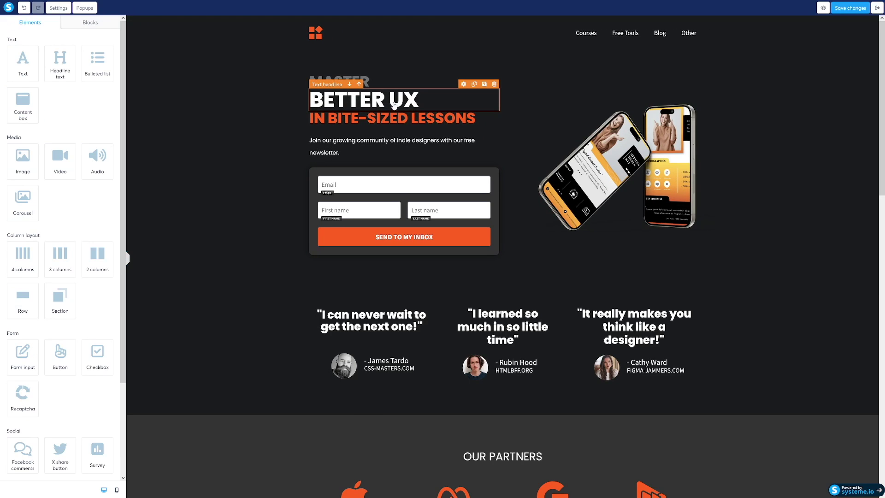
{"action": "left_click", "coordinate": [411, 102]}
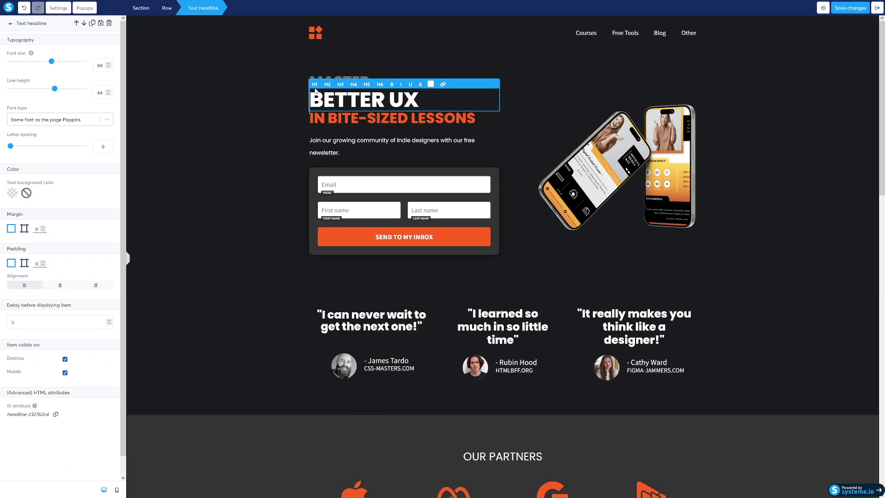
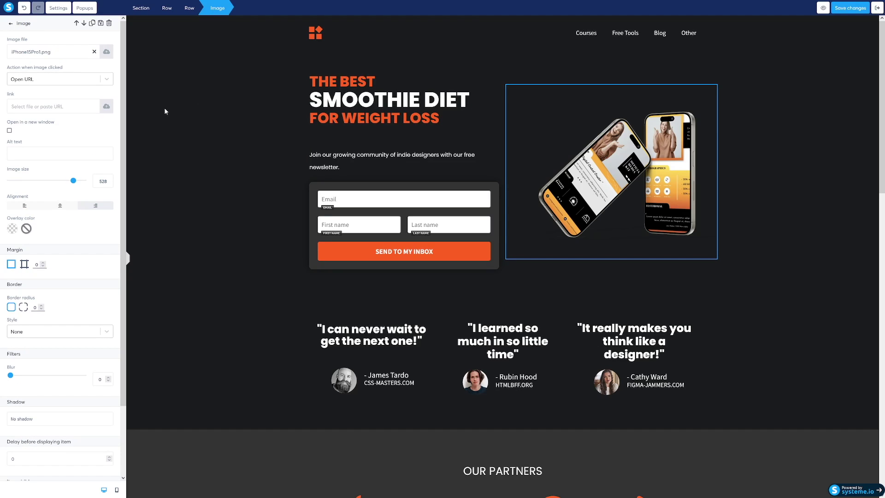
- Replace the phone mockup image in the hero section with woman-5985831_1280.jpg from the uploaded images
{"action": "left_click", "coordinate": [94, 51]}
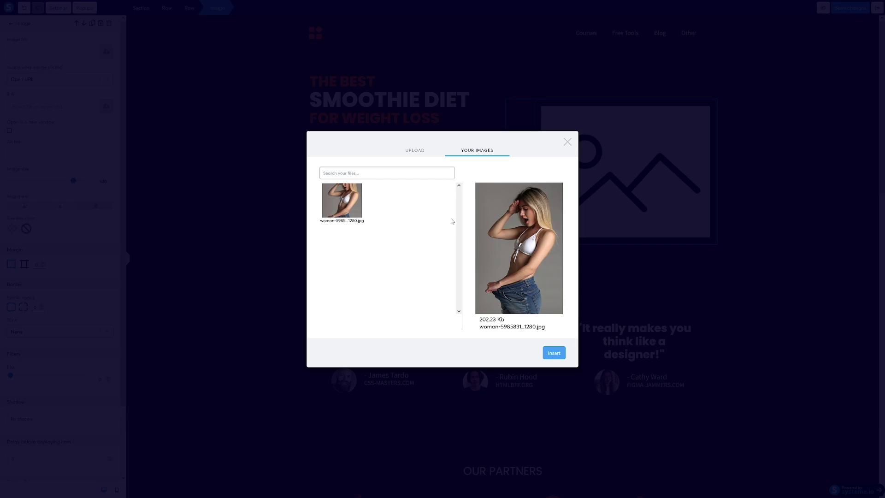
{"action": "left_click", "coordinate": [554, 353]}
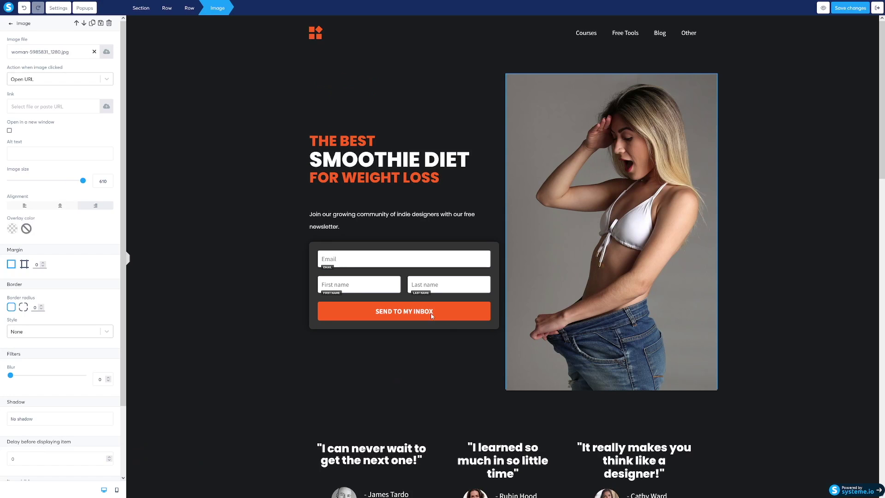
{"action": "left_click", "coordinate": [376, 350]}
{"action": "left_click", "coordinate": [243, 338]}
{"action": "left_click", "coordinate": [378, 383]}
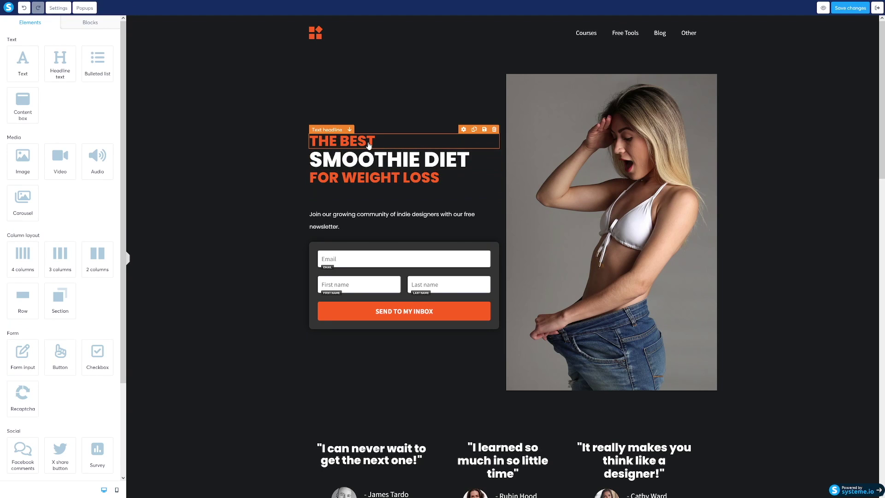
- Set the "THE BEST" headline's letter spacing to 2 and its line height to 70
{"action": "left_click", "coordinate": [333, 140]}
{"action": "left_click", "coordinate": [333, 139]}
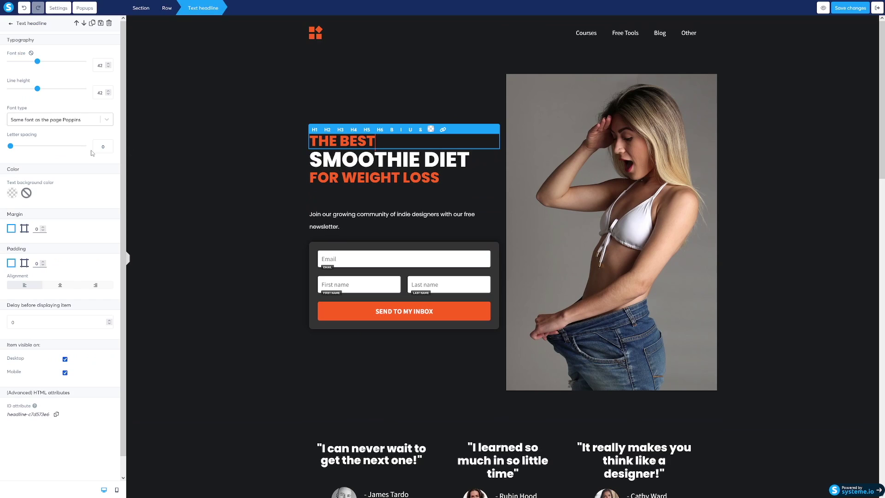
{"action": "left_click_drag", "start_coordinate": [17, 150], "coordinate": [25, 151]}
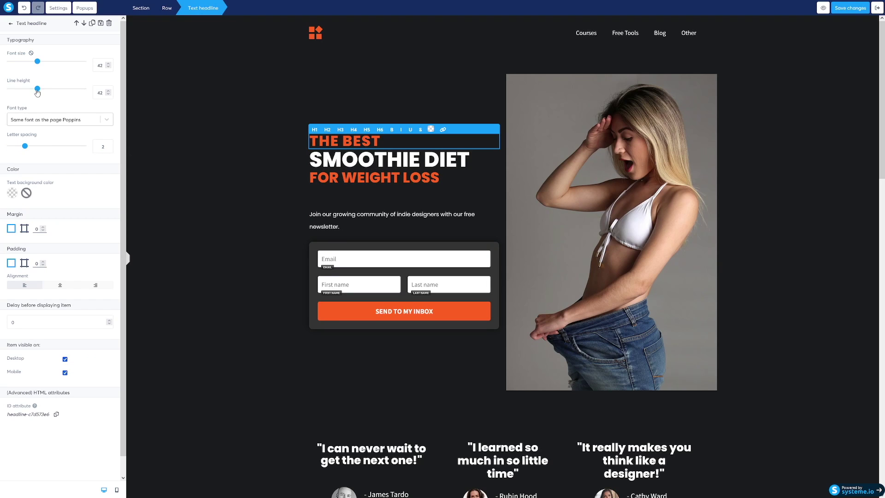
{"action": "left_click_drag", "start_coordinate": [37, 89], "coordinate": [60, 92]}
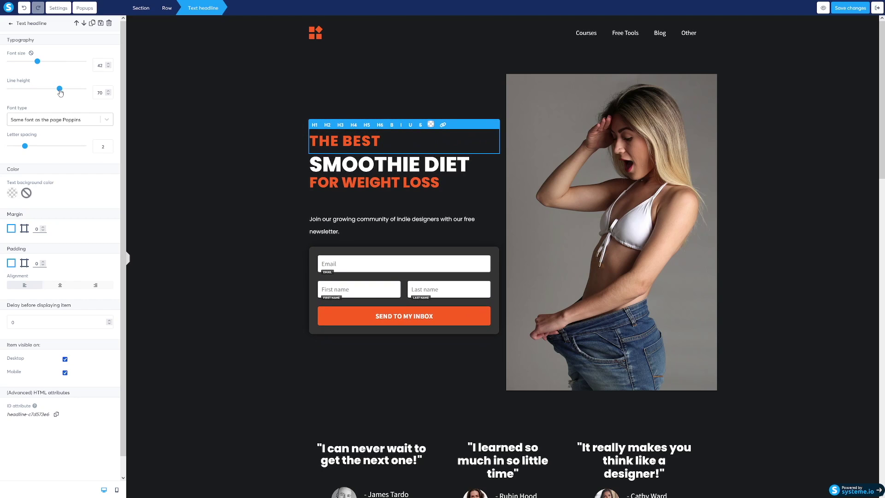
- Give the "THE BEST" headline individual padding per side, adding a small amount at its bottom only
{"action": "left_click", "coordinate": [25, 264]}
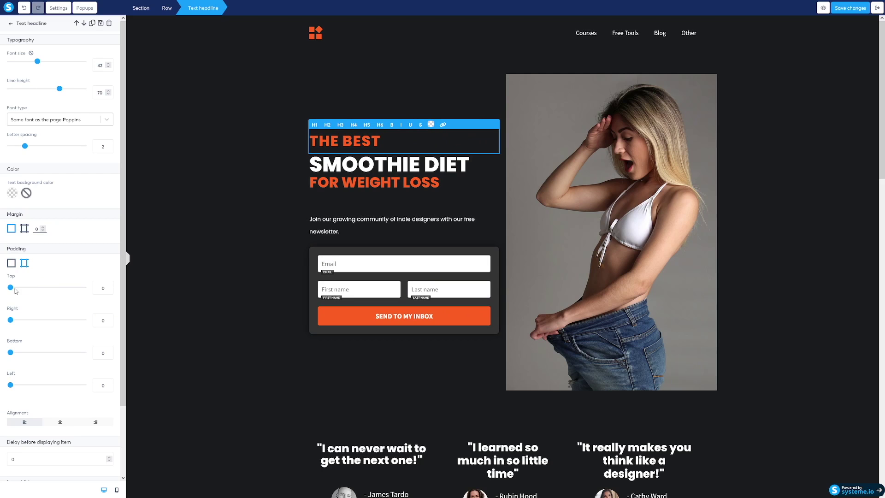
{"action": "mouse_move", "coordinate": [11, 288]}
{"action": "left_mouse_down"}
{"action": "mouse_move", "coordinate": [32, 288]}
{"action": "mouse_move", "coordinate": [1, 288]}
{"action": "left_mouse_up"}
{"action": "mouse_move", "coordinate": [10, 352]}
{"action": "left_mouse_down"}
{"action": "mouse_move", "coordinate": [49, 353]}
{"action": "mouse_move", "coordinate": [14, 353]}
{"action": "left_mouse_up"}
{"action": "key", "text": "Escape"}
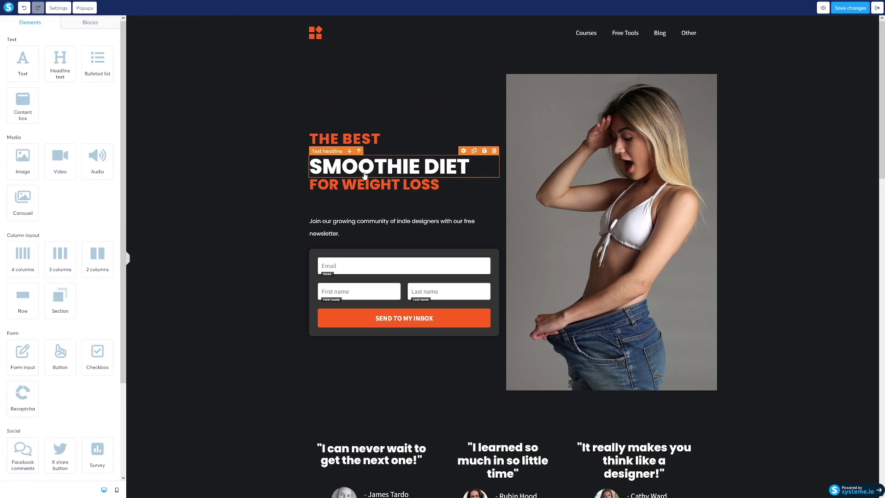
- Add bottom padding to the "SMOOTHIE DIET" headline to separate it from "FOR WEIGHT LOSS"
{"action": "left_click", "coordinate": [452, 165]}
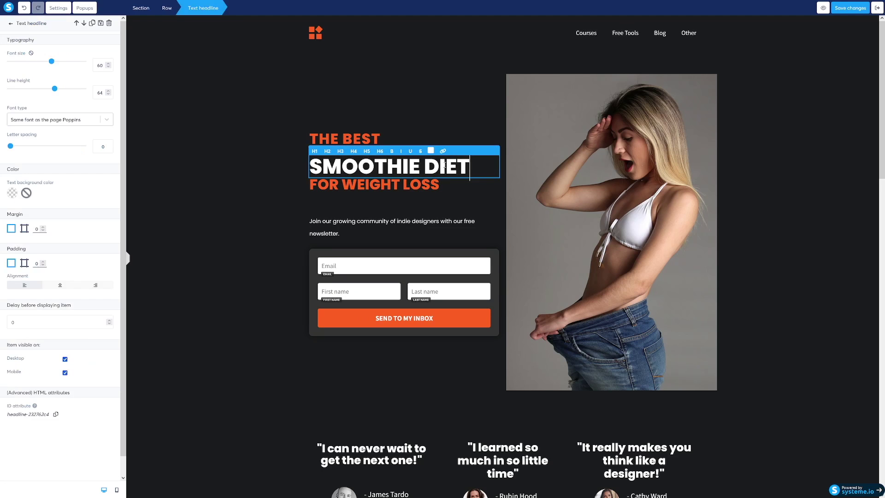
{"action": "left_click", "coordinate": [26, 266]}
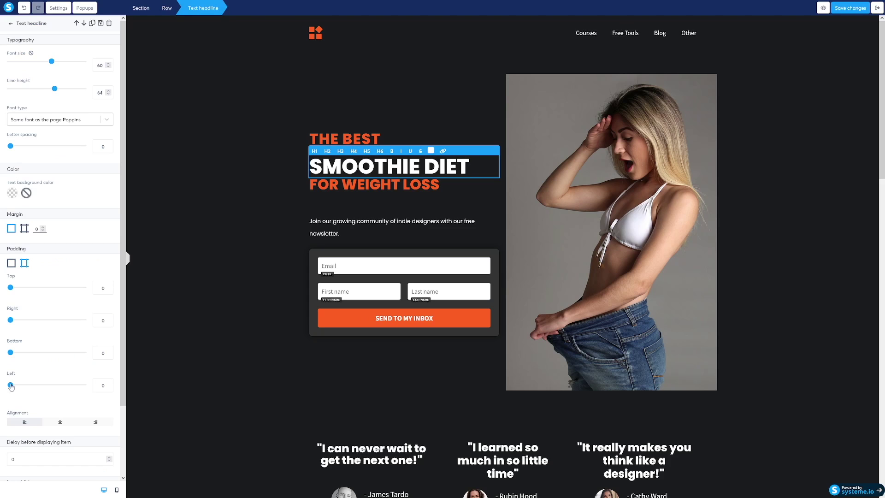
{"action": "left_click_drag", "start_coordinate": [11, 352], "coordinate": [20, 352]}
{"action": "left_click", "coordinate": [212, 251]}
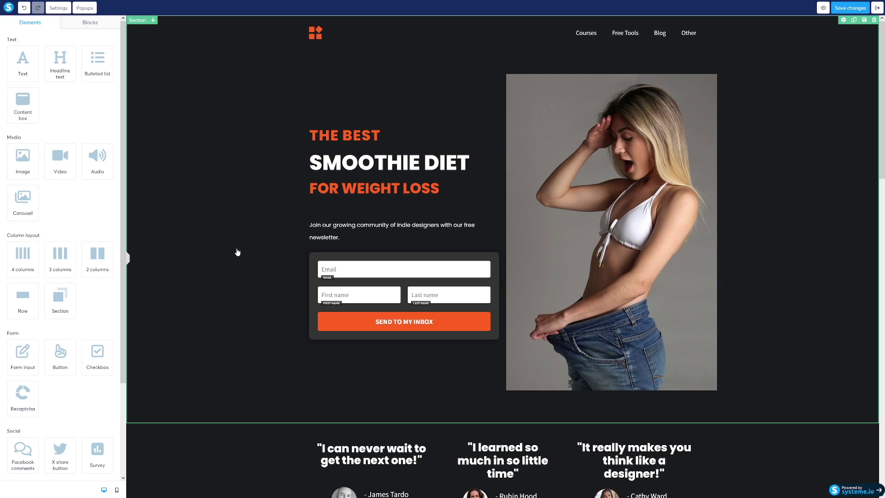
- Delete the section with the three short testimonials between the hero section and "OUR PARTNERS"
{"action": "scroll", "coordinate": [237, 252], "scroll_direction": "down", "scroll_amount": 5}
{"action": "left_click", "coordinate": [368, 198]}
{"action": "scroll", "coordinate": [277, 221], "scroll_direction": "up", "scroll_amount": 1}
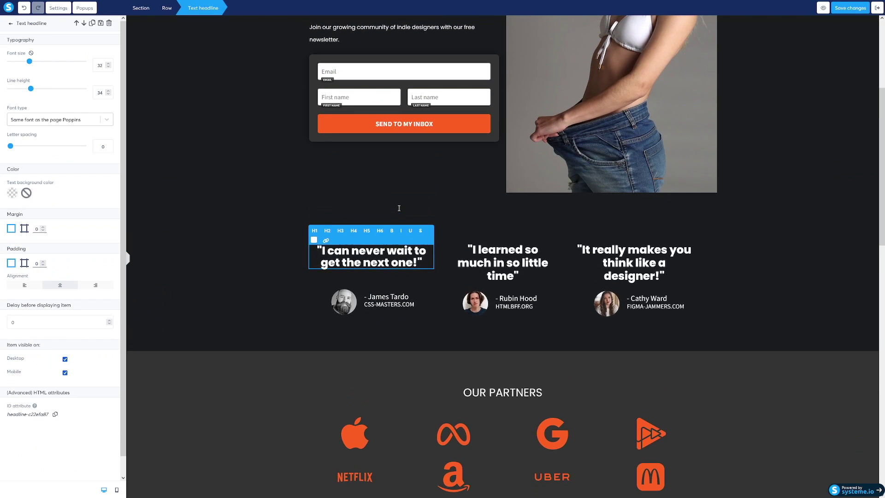
{"action": "left_click", "coordinate": [276, 224]}
{"action": "left_click", "coordinate": [217, 244]}
{"action": "scroll", "coordinate": [219, 239], "scroll_direction": "down", "scroll_amount": 1}
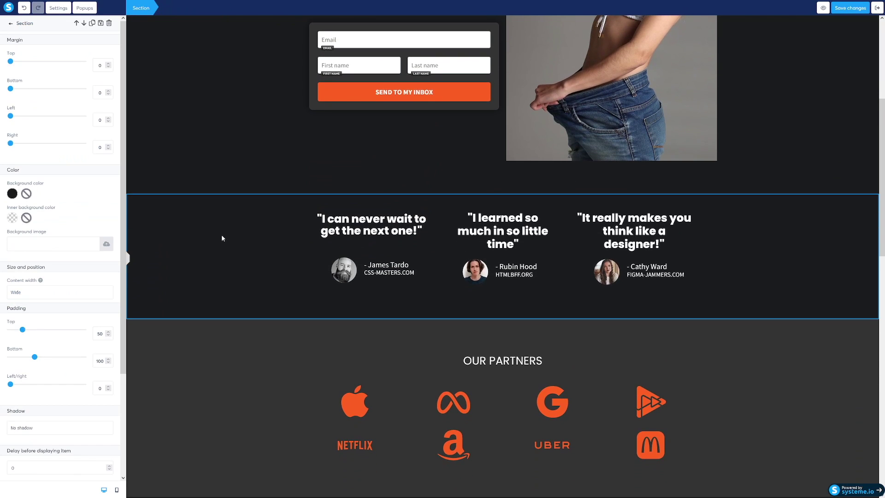
{"action": "left_click", "coordinate": [226, 231]}
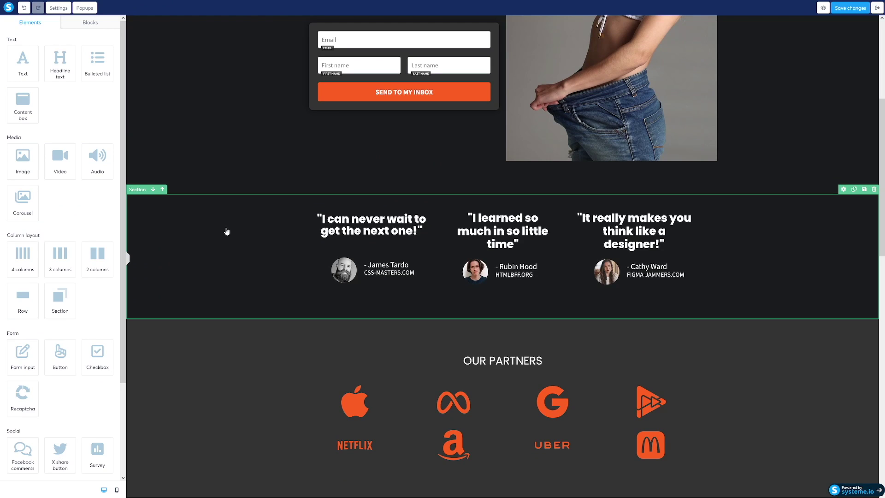
{"action": "left_click", "coordinate": [874, 189]}
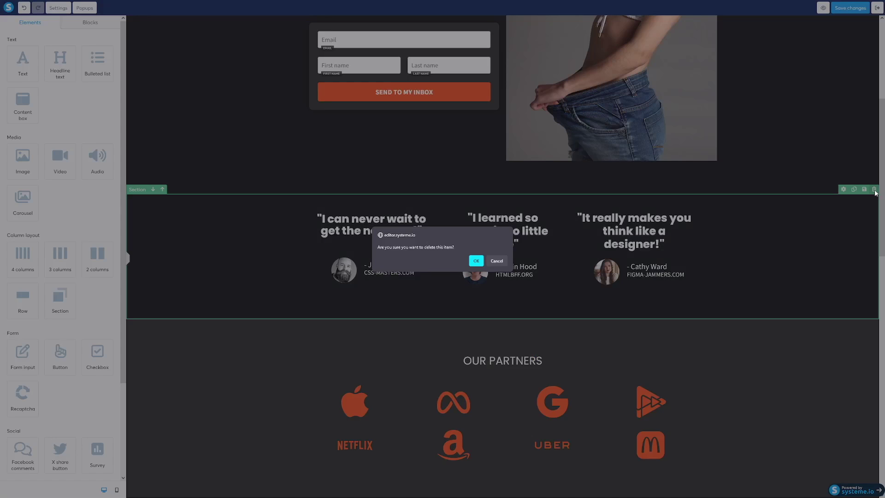
{"action": "left_click", "coordinate": [476, 262]}
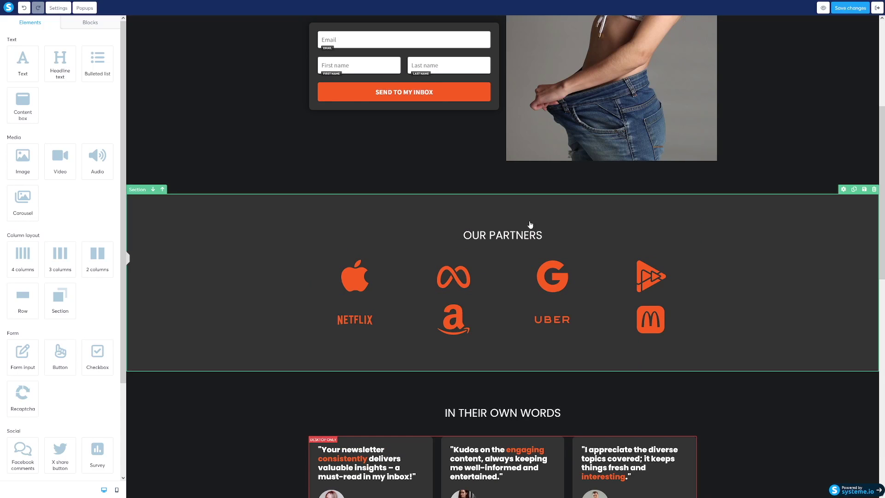
- Look over the remaining partner, testimonial and lower sign-up form sections and return to the hero section
{"action": "scroll", "coordinate": [601, 338], "scroll_direction": "down", "scroll_amount": 6}
{"action": "scroll", "coordinate": [611, 342], "scroll_direction": "down", "scroll_amount": 4}
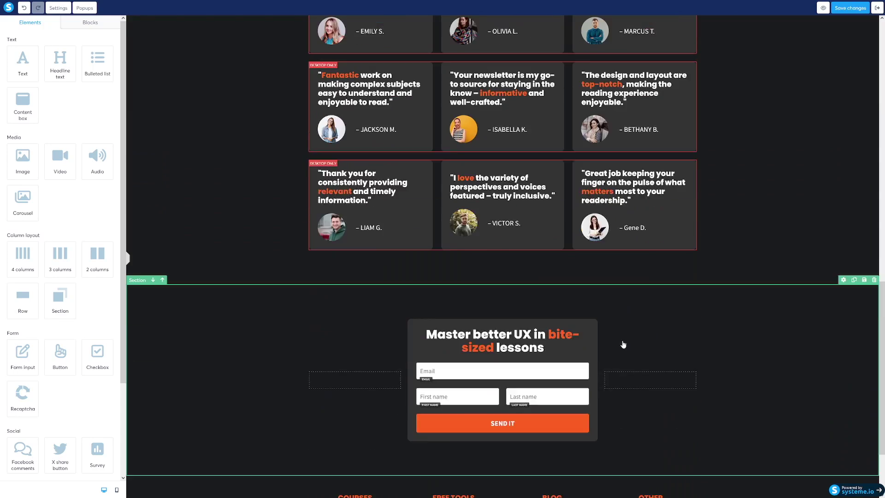
{"action": "scroll", "coordinate": [622, 346], "scroll_direction": "up", "scroll_amount": 12}
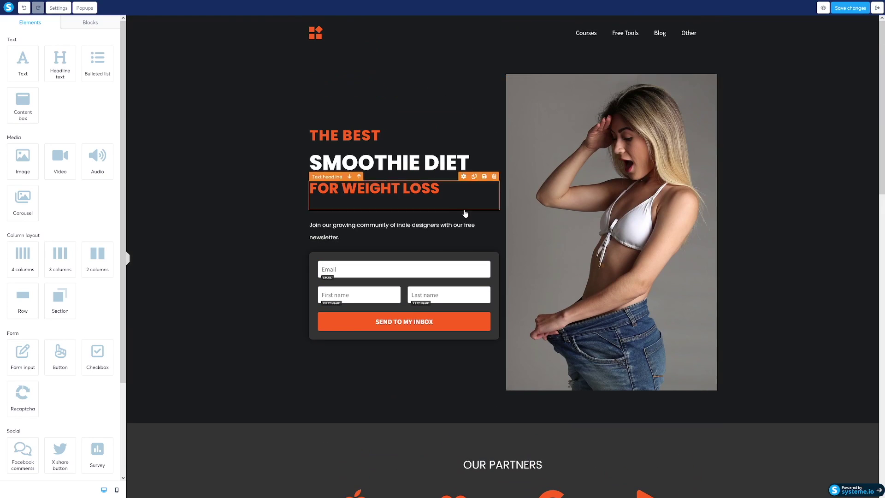